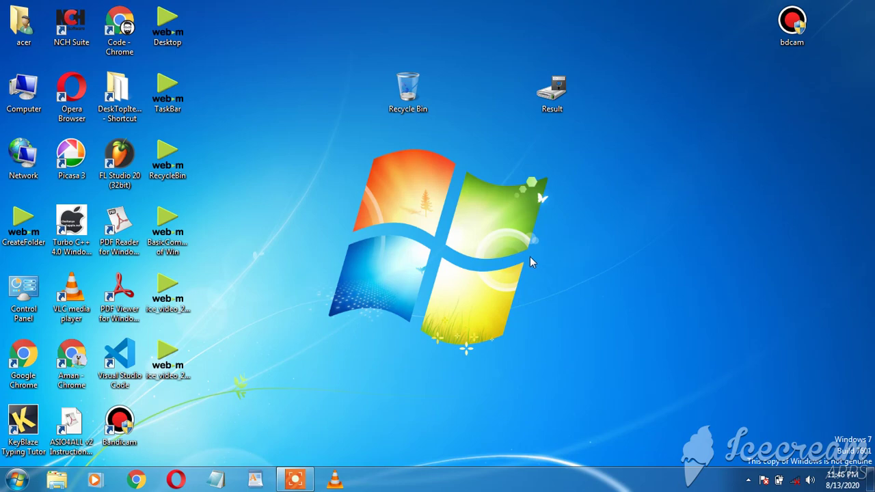
Refresh the desktop and move the DeskTopItems shortcut into the empty space between the TaskBar video and the Recycle Bin.
right_click(294, 170)
left_click(326, 208)
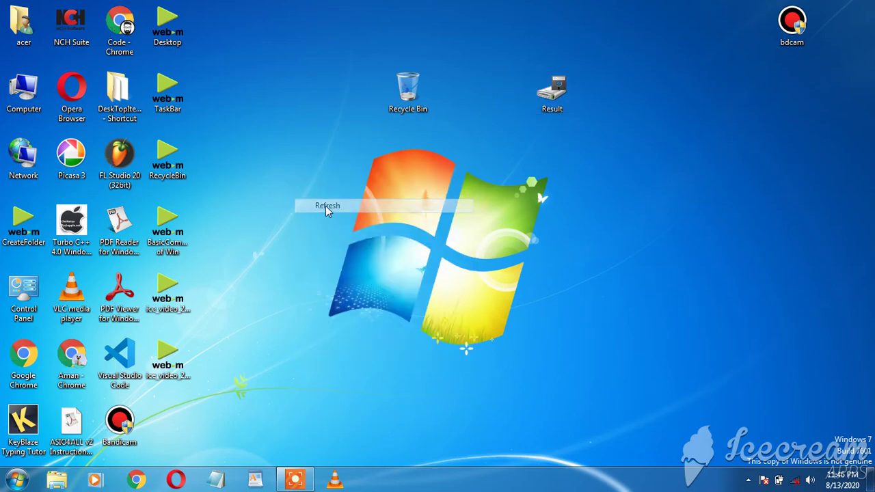
left_click(179, 98)
left_click(555, 108)
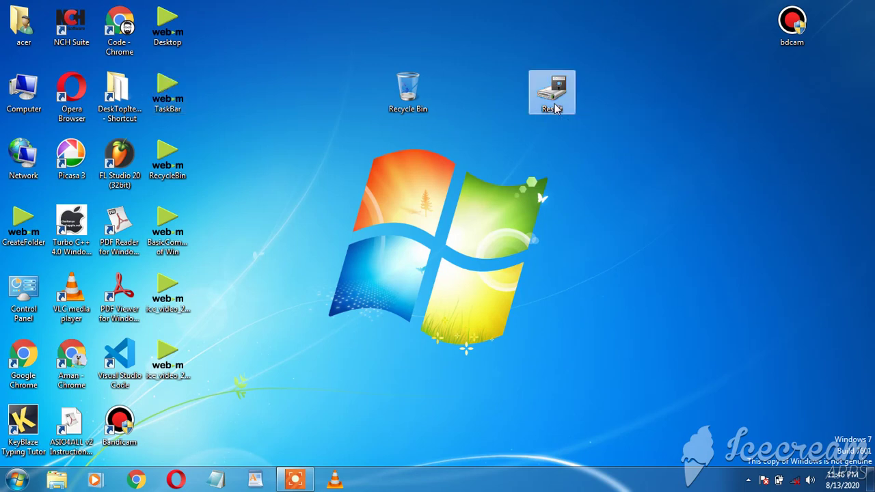
left_click(171, 89)
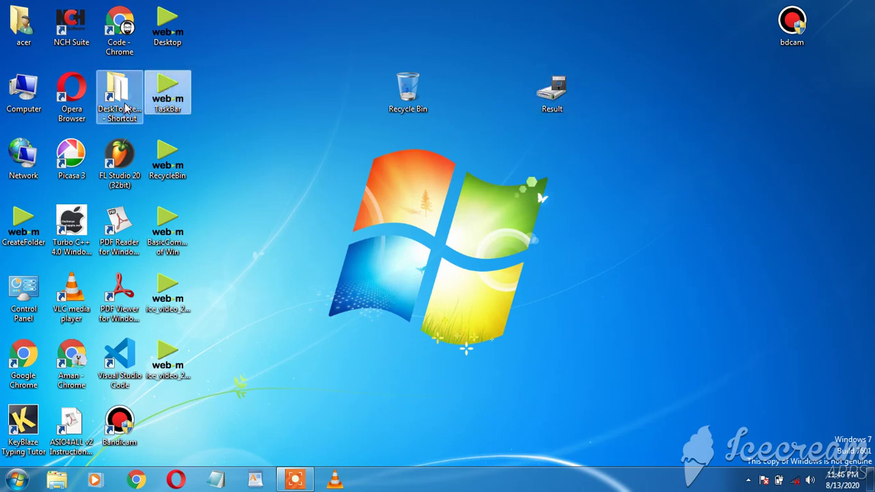
left_click_drag(125, 107, 269, 107)
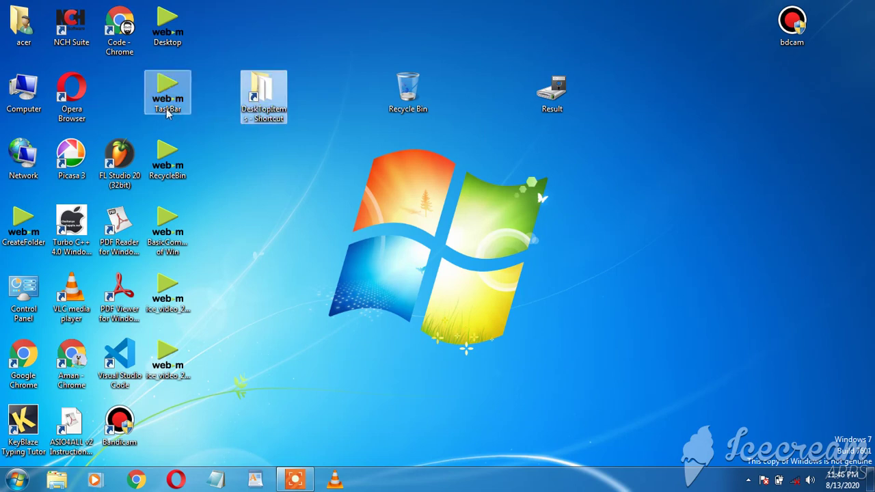
left_click(165, 102)
left_click(265, 100)
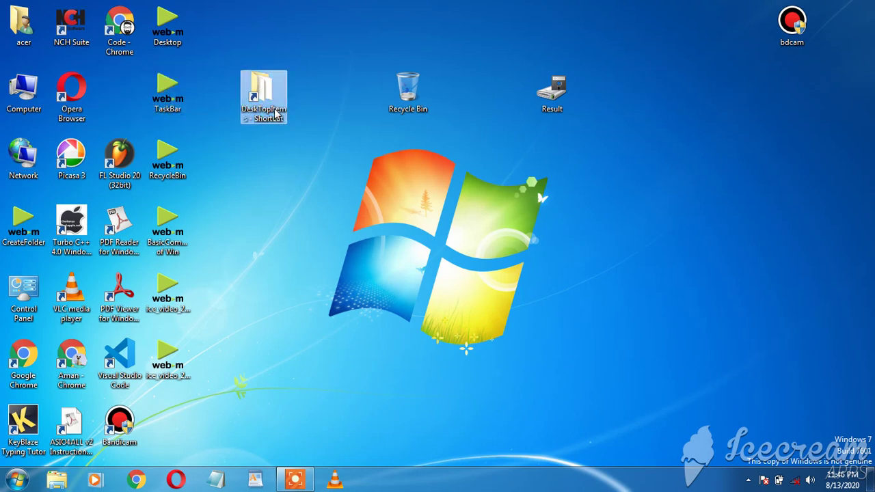
left_click(157, 94)
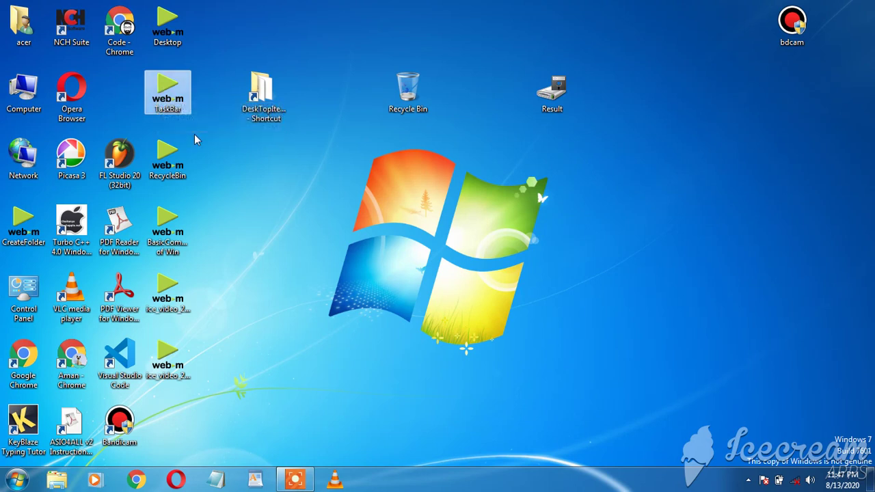
Open the Exam (E:) drive and select the Comments presentation and the two ice_video files in turn.
double_click(24, 83)
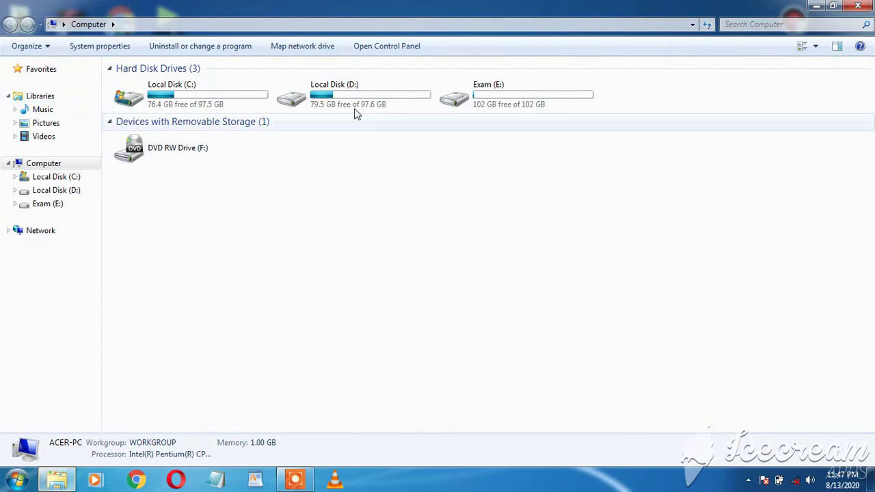
double_click(469, 91)
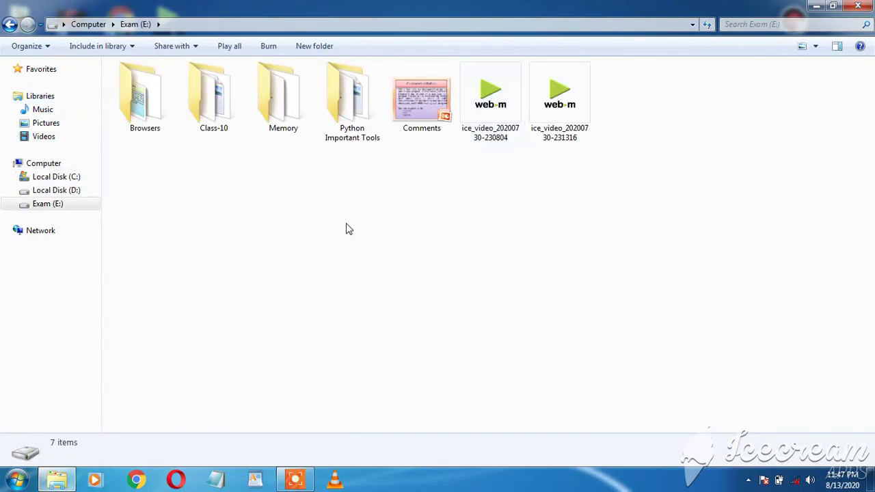
left_click(419, 122)
left_click(490, 124)
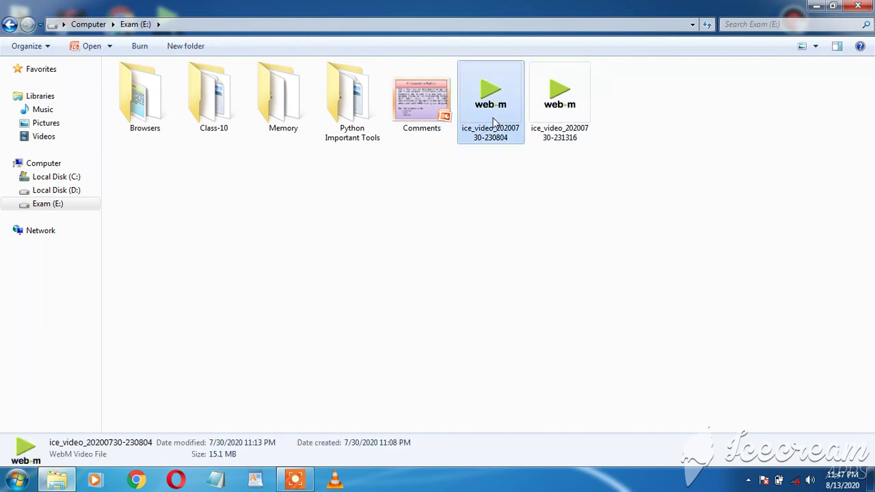
left_click(571, 119)
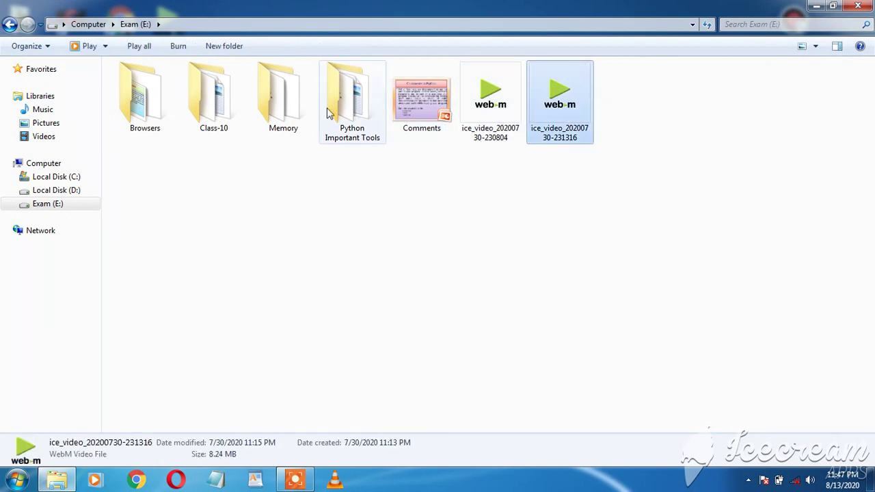
Select the Browsers, Class-10, Memory and Python Important Tools folders in turn to view their details.
left_click(145, 115)
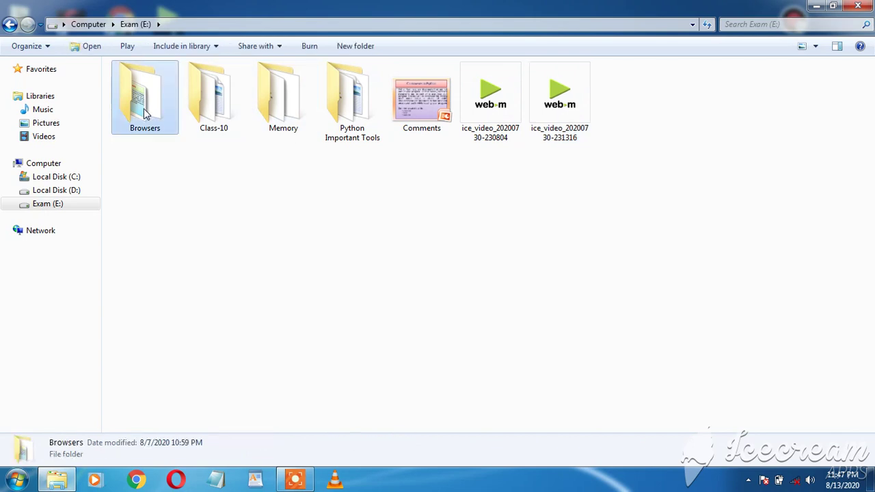
left_click(196, 116)
left_click(288, 118)
left_click(329, 110)
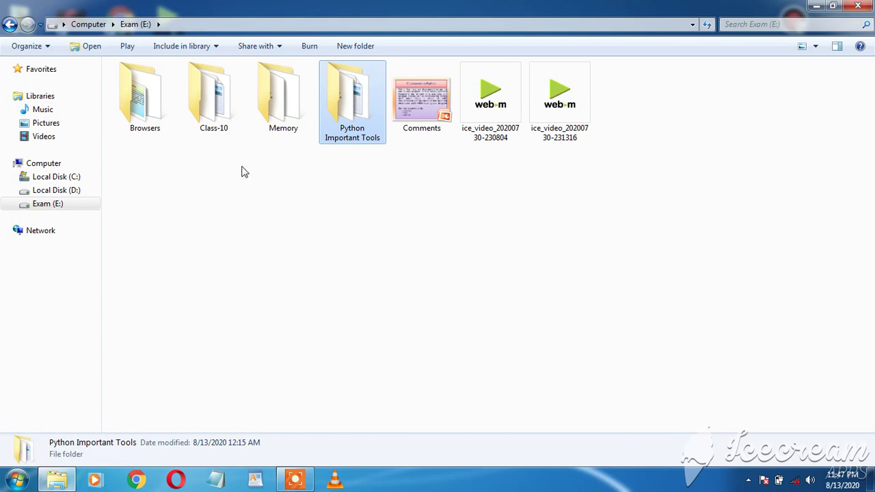
left_click(297, 121)
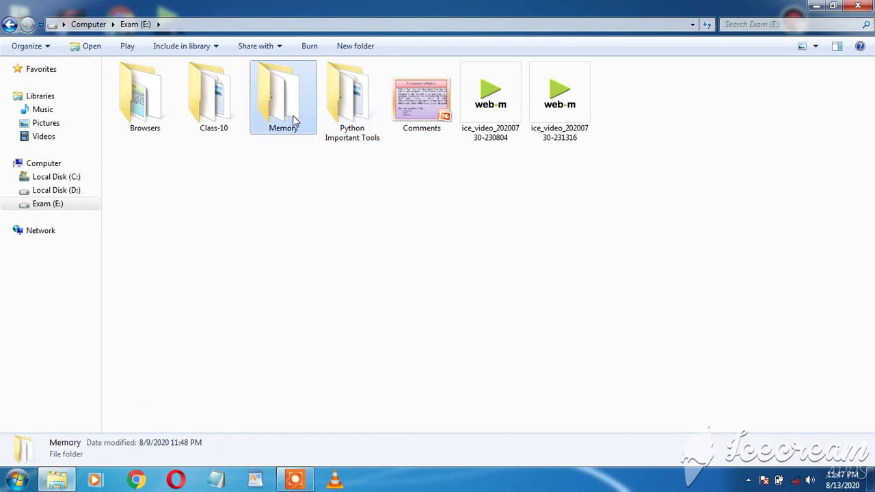
left_click(228, 126)
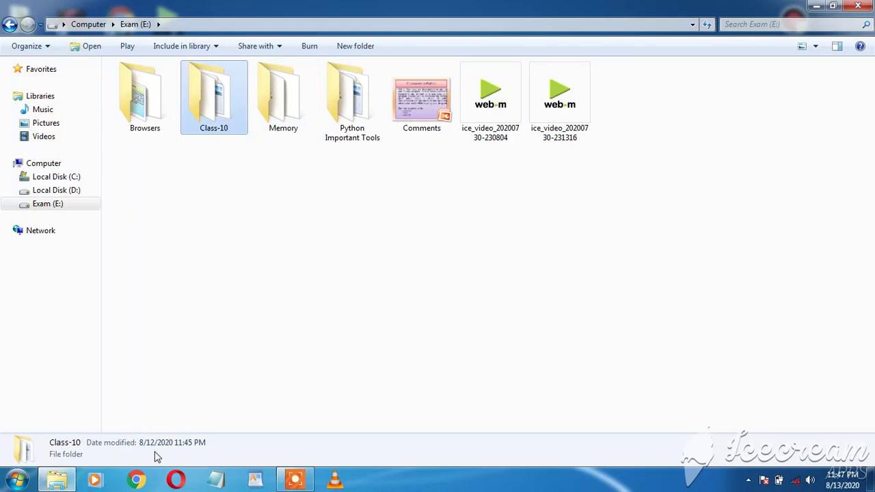
left_click(431, 102)
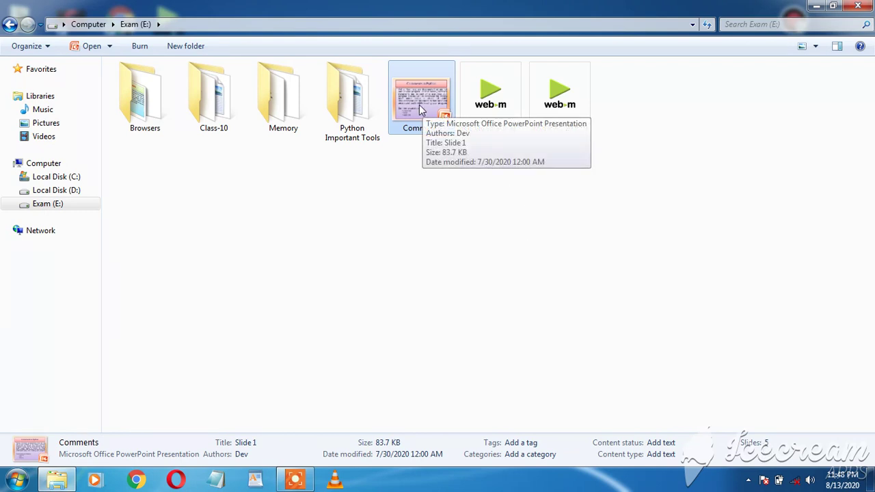
left_click(490, 115)
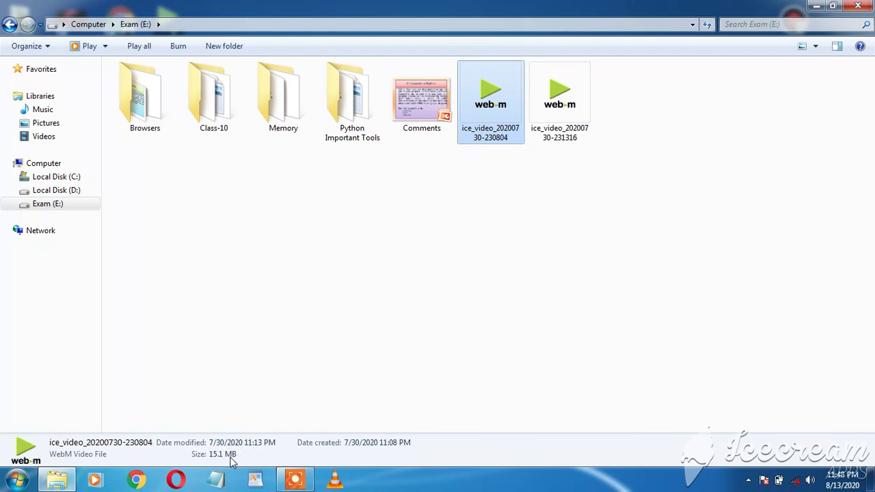
left_click(442, 216)
right_click(441, 209)
left_click(470, 265)
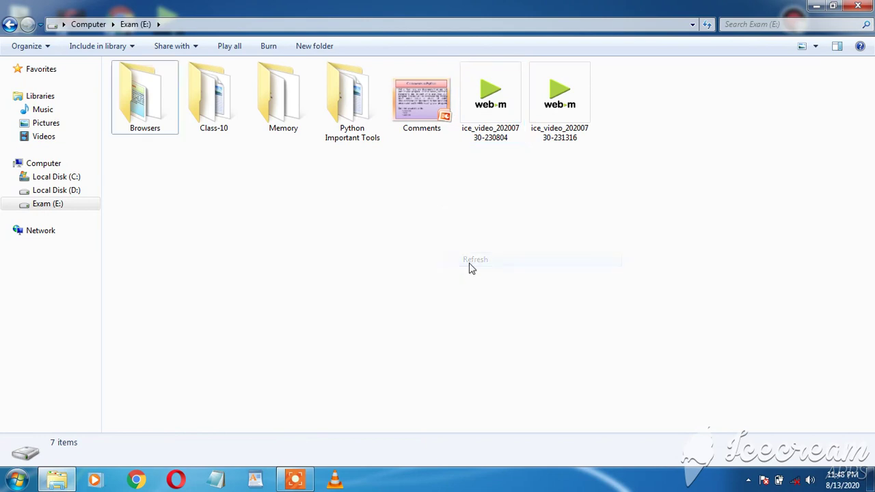
Open the properties of the Memory folder and highlight its name.
left_click(277, 112)
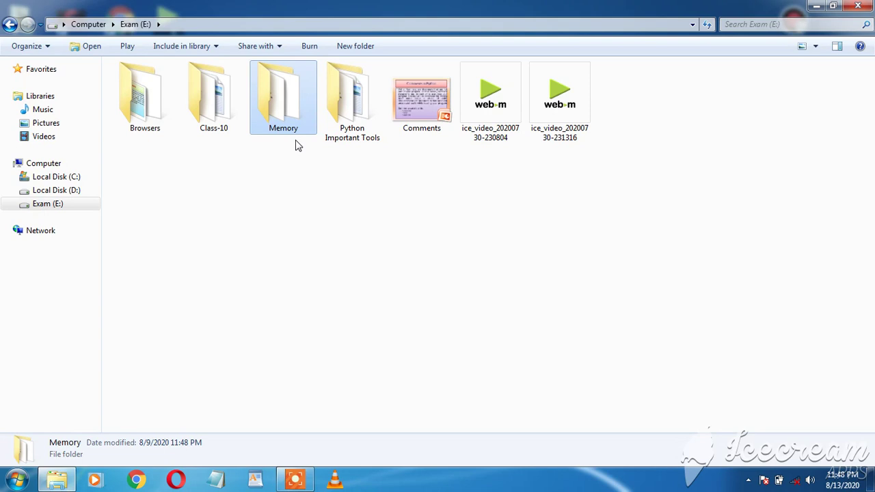
right_click(293, 105)
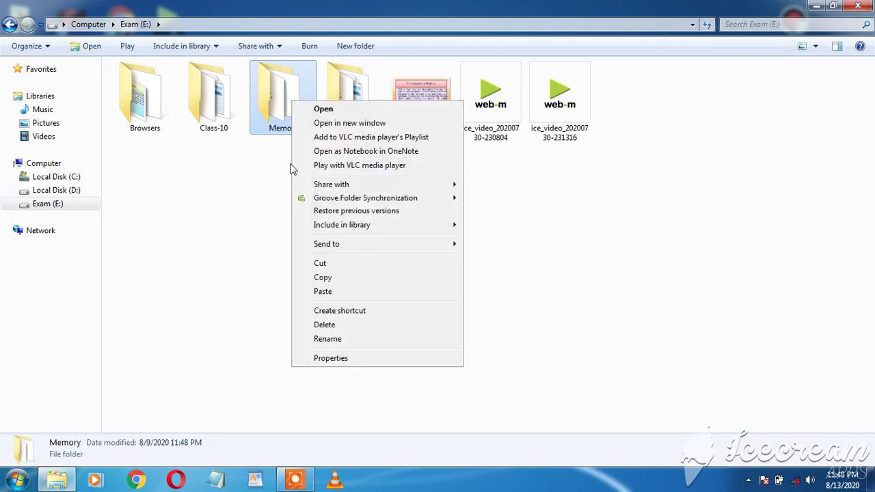
left_click(332, 364)
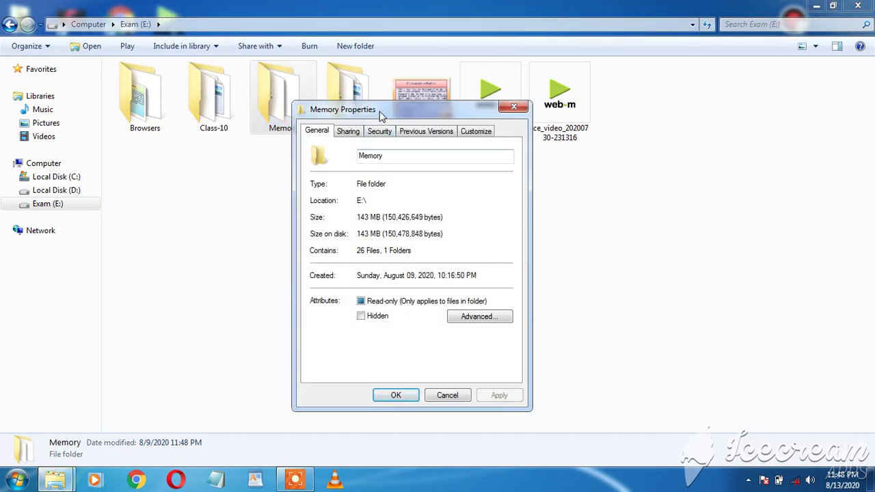
left_click_drag(381, 112, 455, 119)
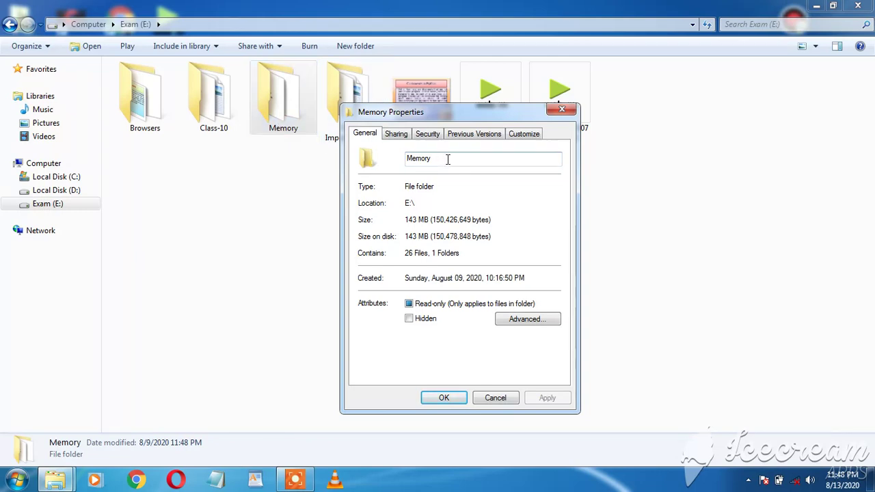
left_click_drag(448, 160, 387, 152)
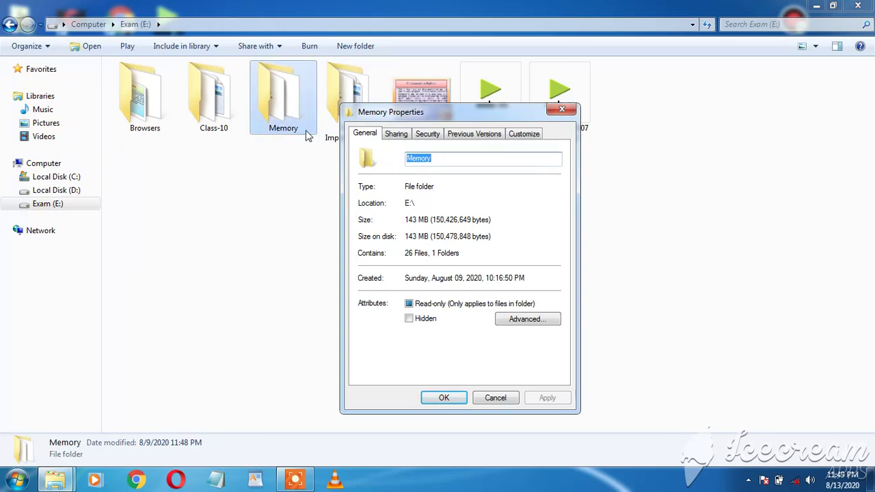
left_click(424, 197)
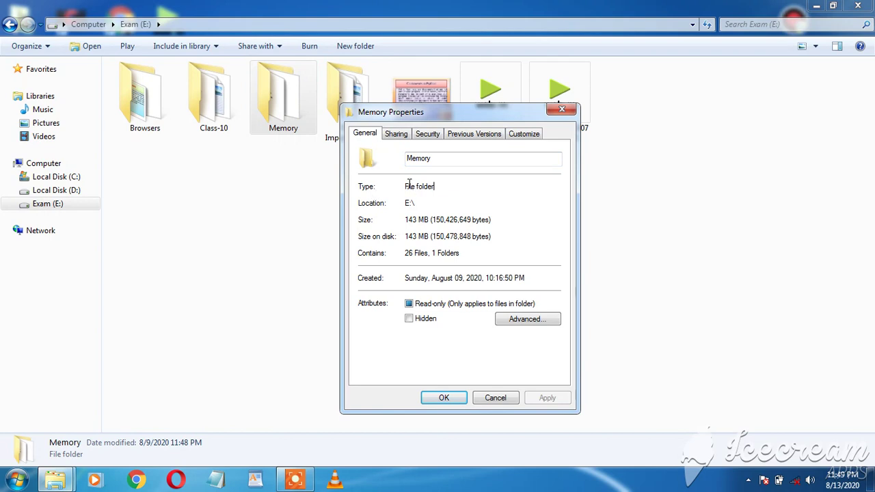
Examine the Memory folder's type, location, size, size on disk, contents and creation date, and cancel its properties.
left_click_drag(406, 184, 417, 204)
left_click_drag(406, 220, 430, 220)
left_click_drag(436, 219, 480, 220)
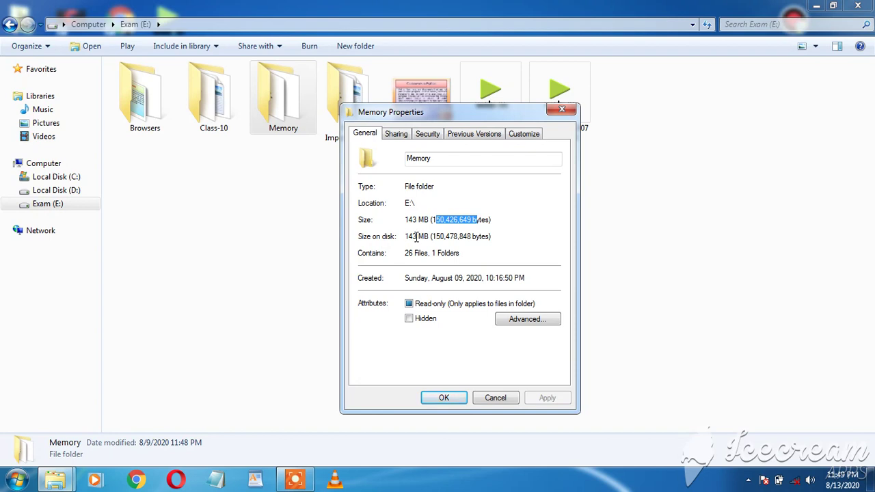
left_click_drag(416, 237, 479, 237)
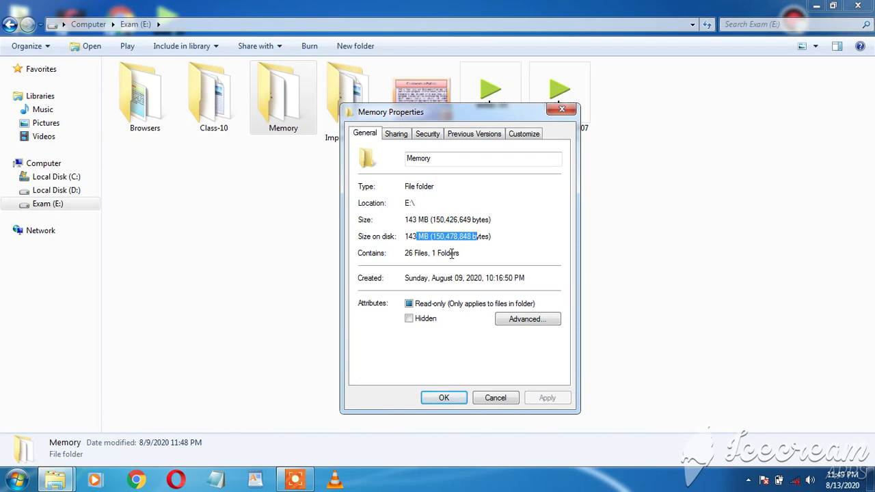
left_click(500, 239)
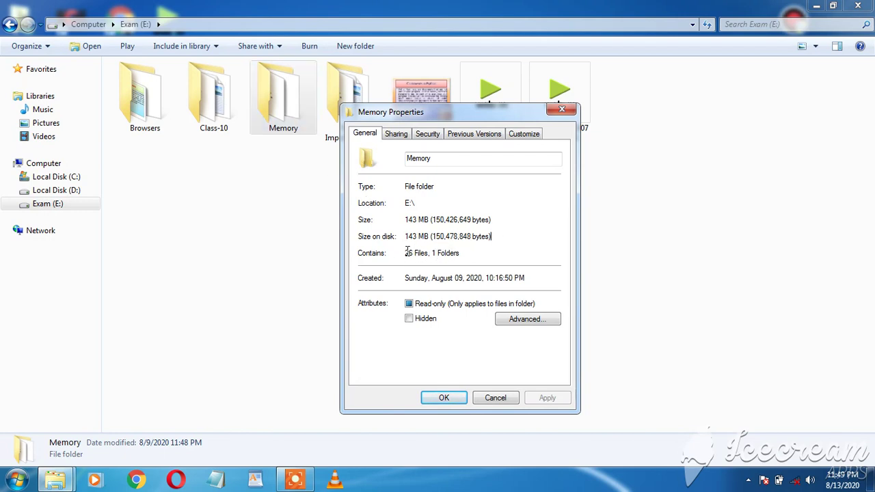
left_click_drag(408, 252, 465, 255)
left_click_drag(407, 279, 453, 279)
left_click(294, 483)
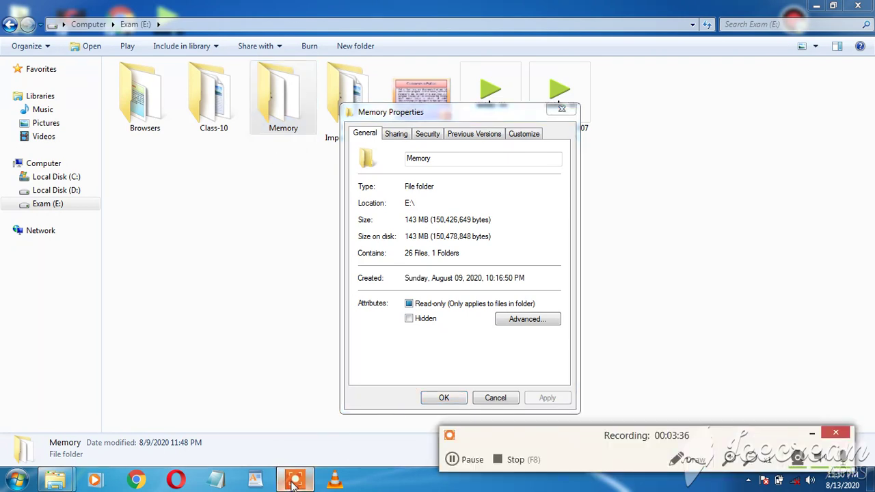
left_click(495, 398)
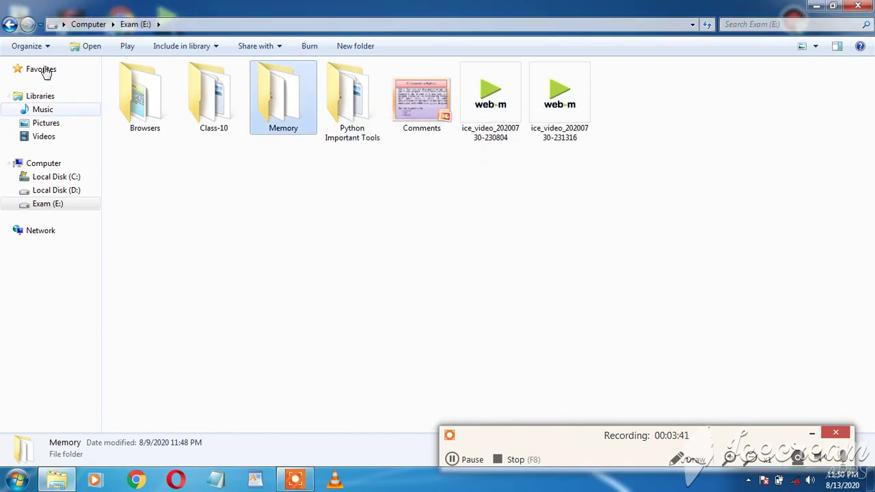
Return to Computer and open the properties of the Exam (E:) drive to examine its general information.
left_click(9, 26)
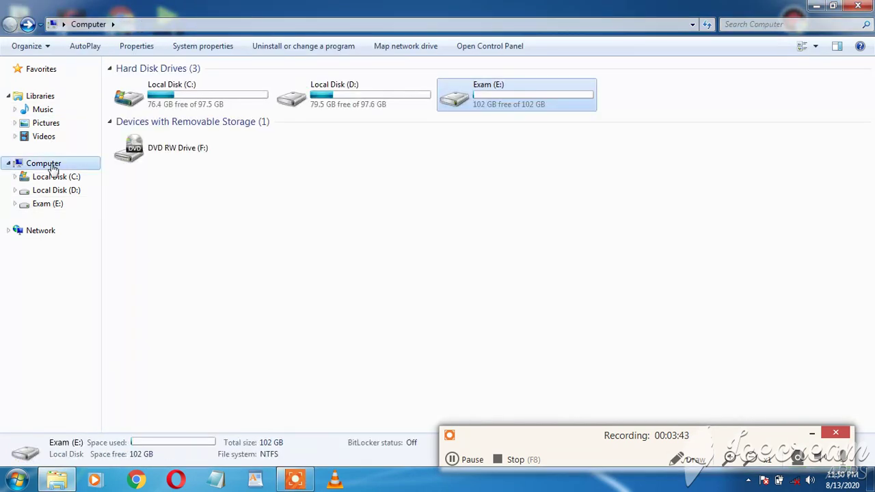
right_click(498, 95)
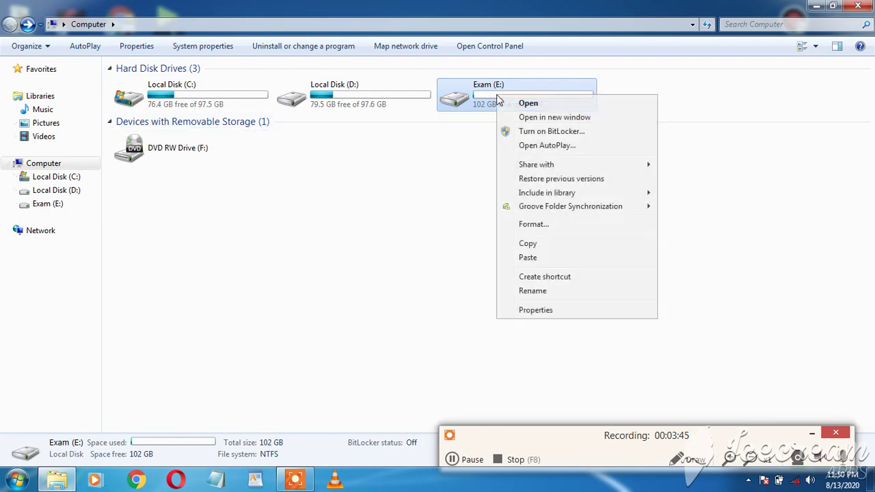
left_click(530, 310)
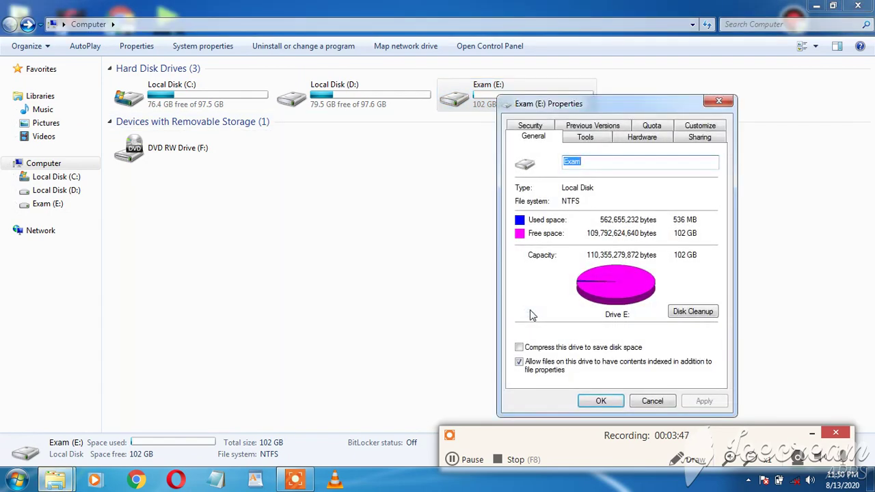
left_click_drag(607, 108, 456, 115)
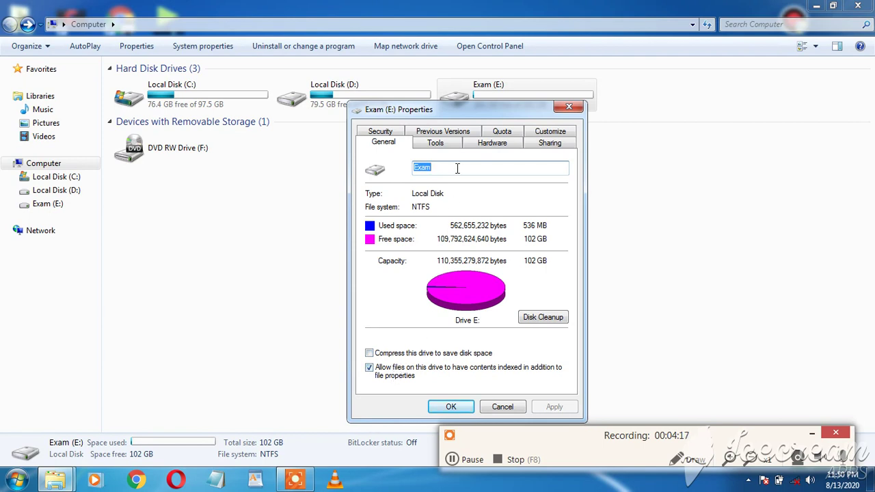
Review the Exam (E:) drive's Security, Tools, Hardware and Quota properties, and close the dialog and the Computer window.
left_click(380, 134)
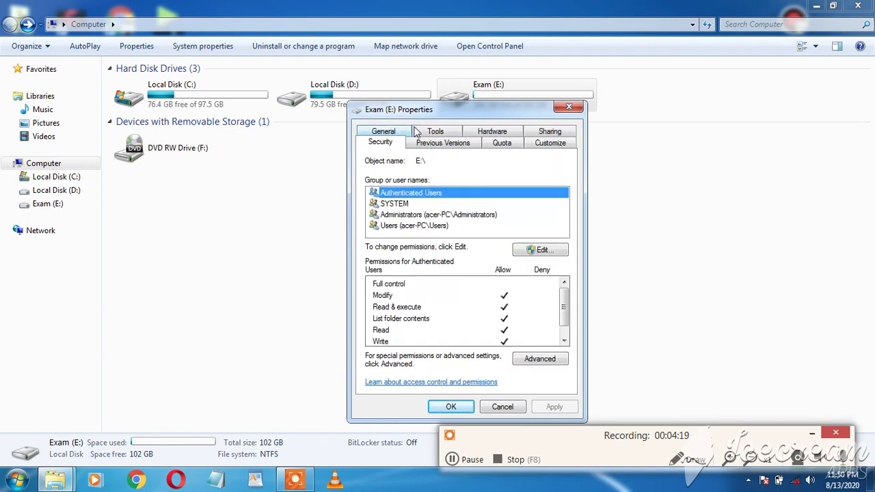
left_click(436, 133)
left_click(493, 143)
left_click(503, 134)
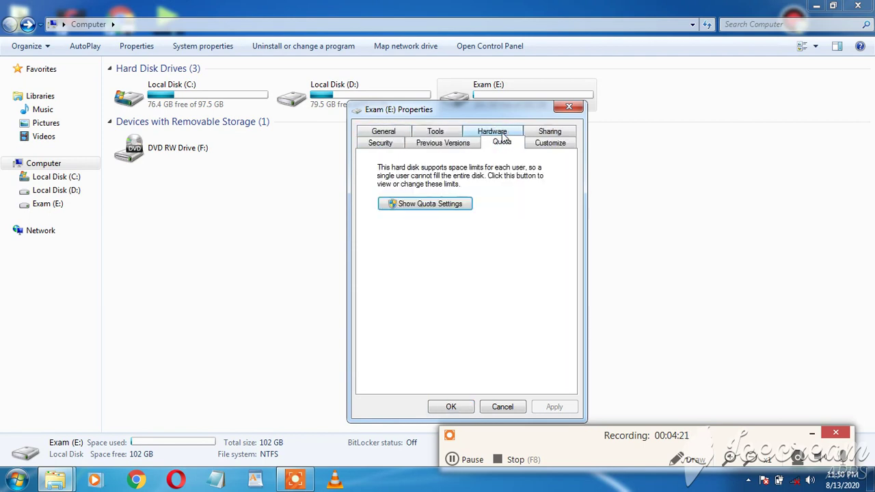
left_click(571, 108)
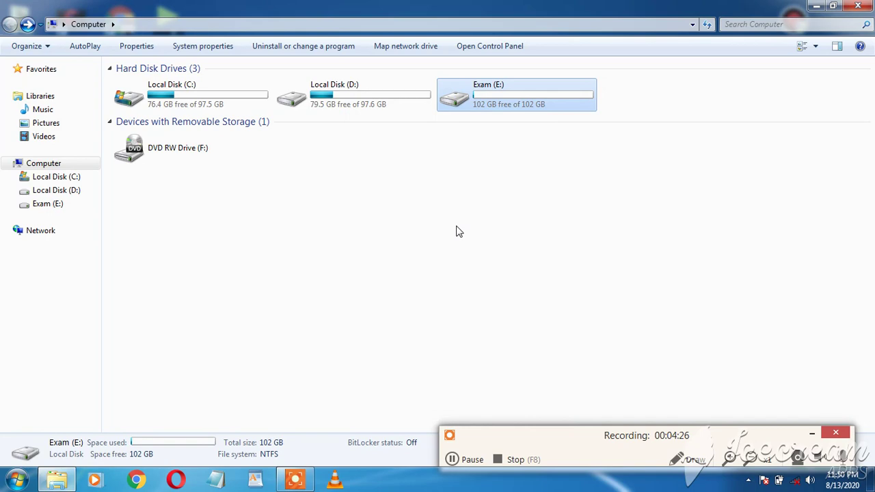
left_click(859, 6)
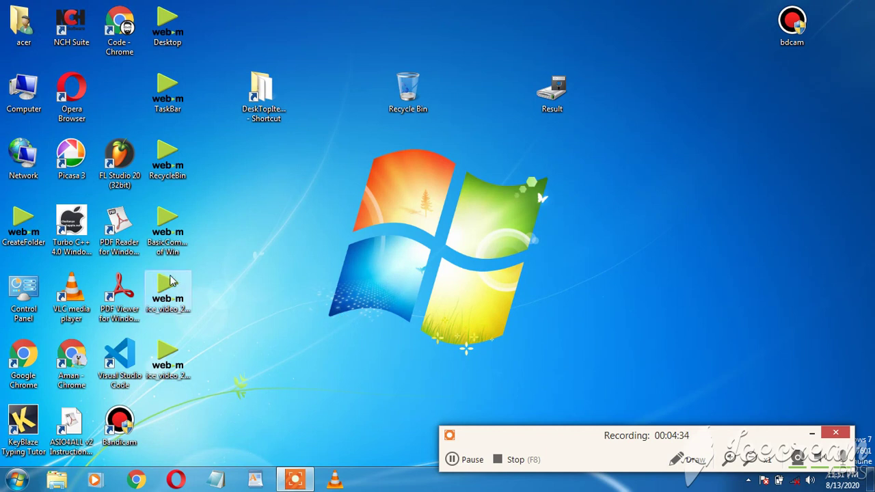
Examine the file type in the properties of the TaskBar video on the desktop and close them.
right_click(157, 103)
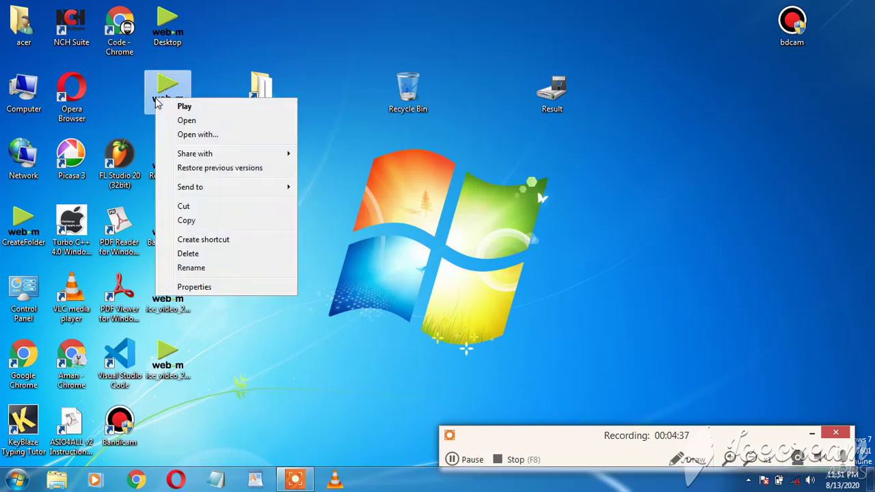
left_click(195, 287)
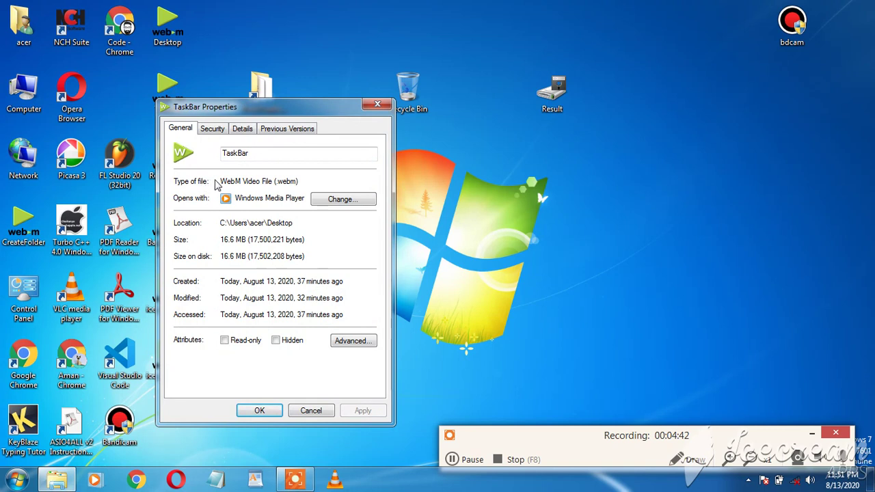
left_click_drag(221, 181, 273, 180)
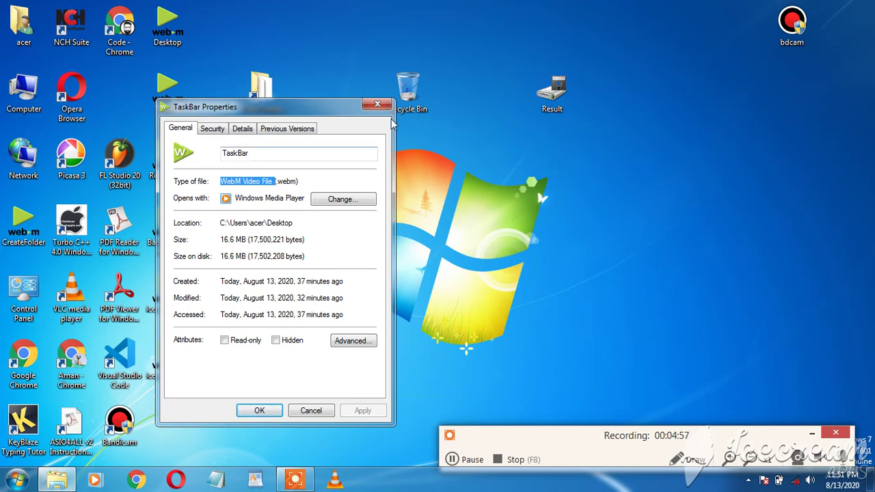
left_click(377, 104)
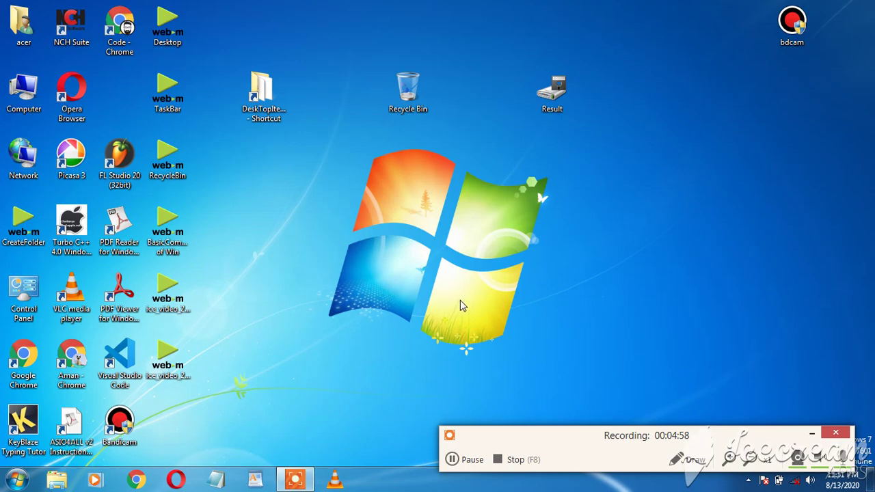